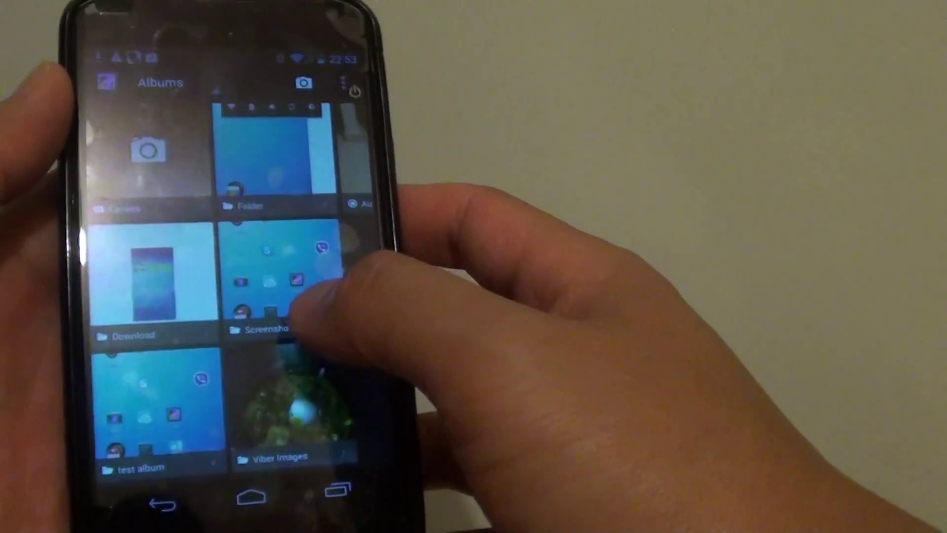
- Swipe through the Gallery albums grid, then return to the home screen
mouse_move(318, 281)
left_mouse_down()
mouse_move(282, 281)
mouse_move(363, 281)
left_mouse_up()
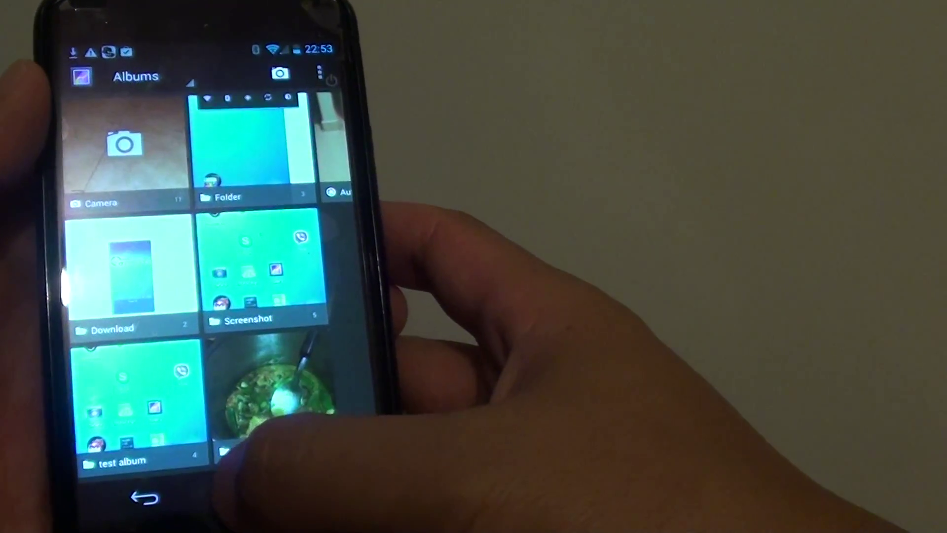
key("Home")
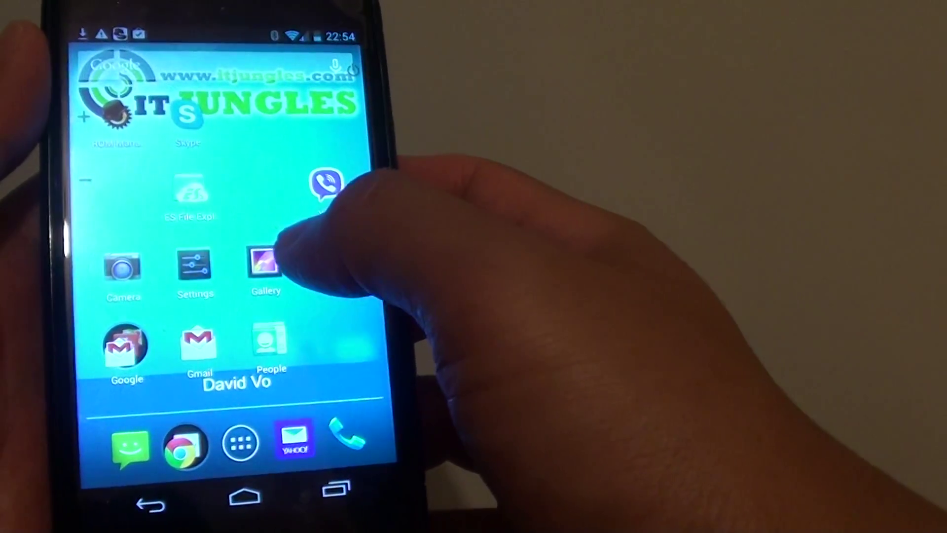
- Launch ES File Explorer and use the folder history to browse from root into sdcard's folders
left_click(199, 197)
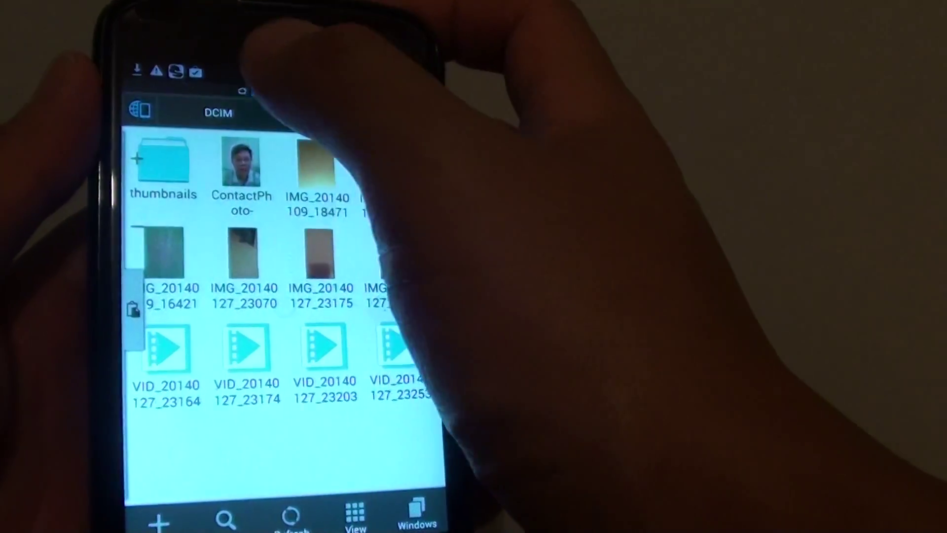
left_click(205, 103)
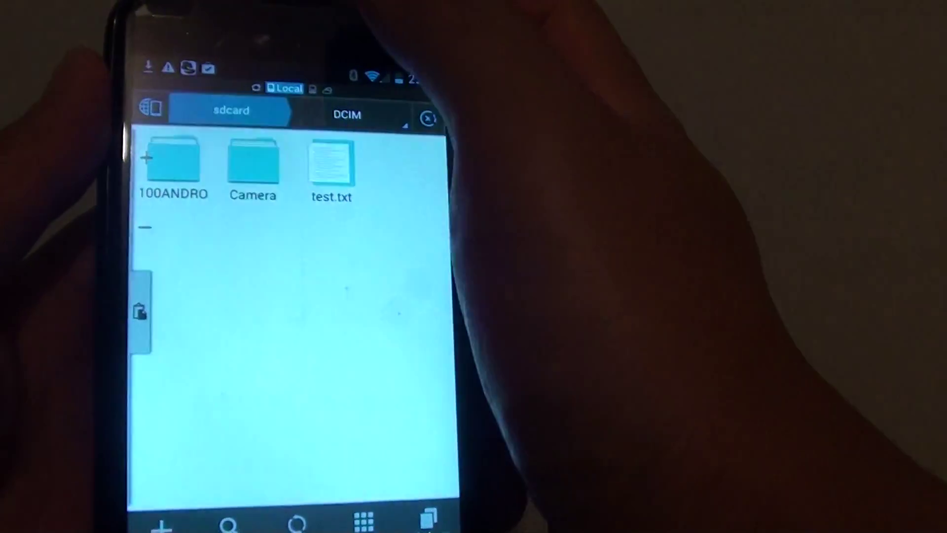
left_click(214, 109)
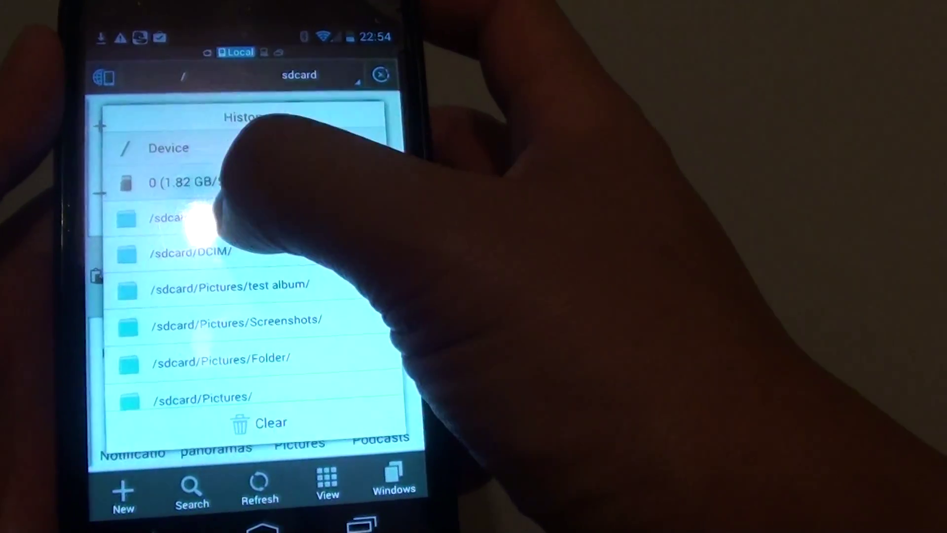
left_click(177, 148)
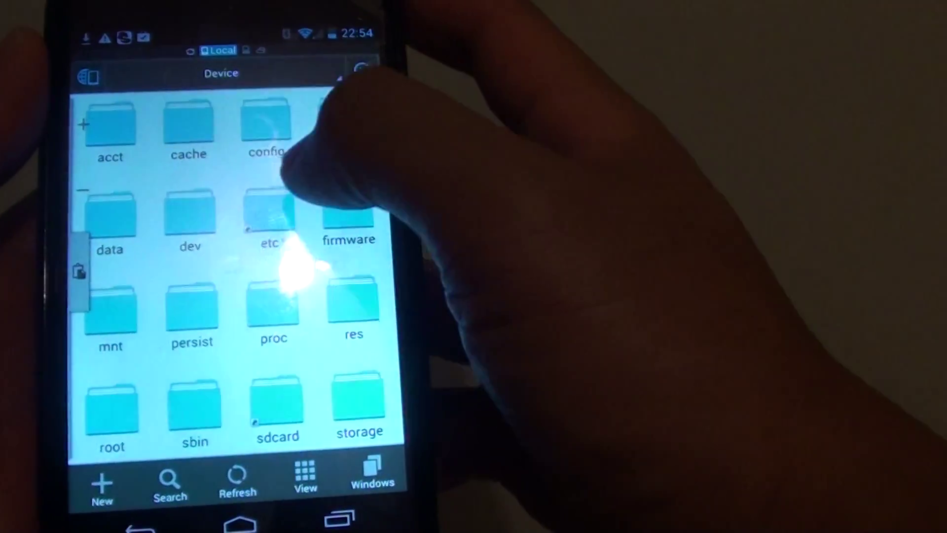
scroll(237, 296, "down", 2)
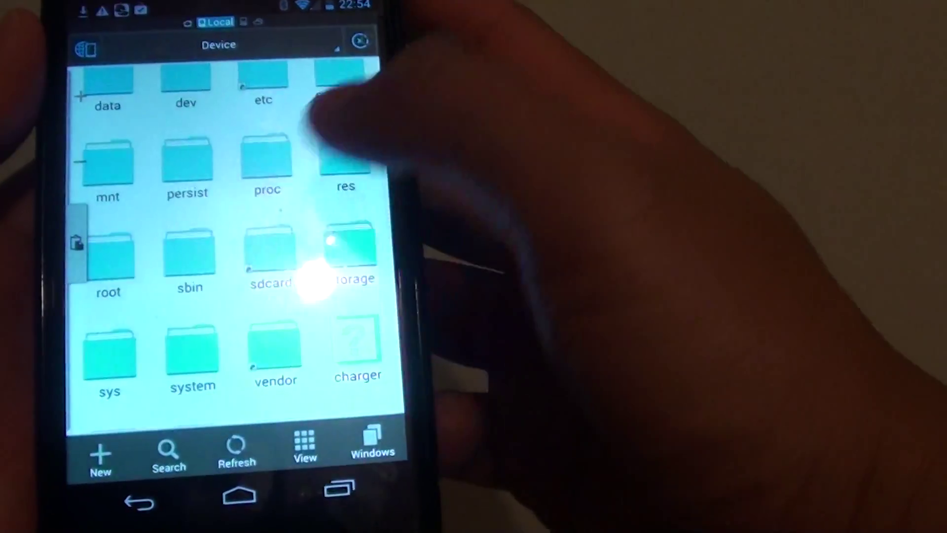
left_click(283, 318)
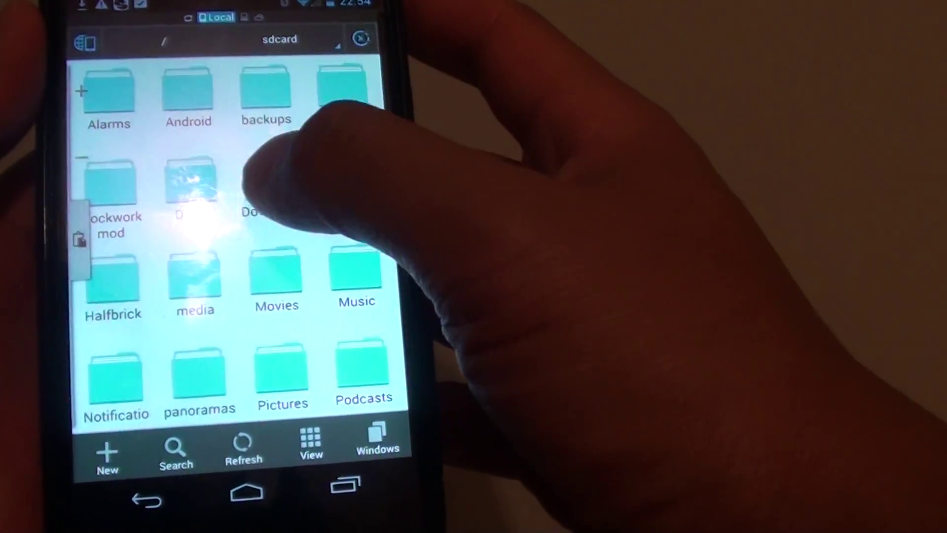
left_click(198, 192)
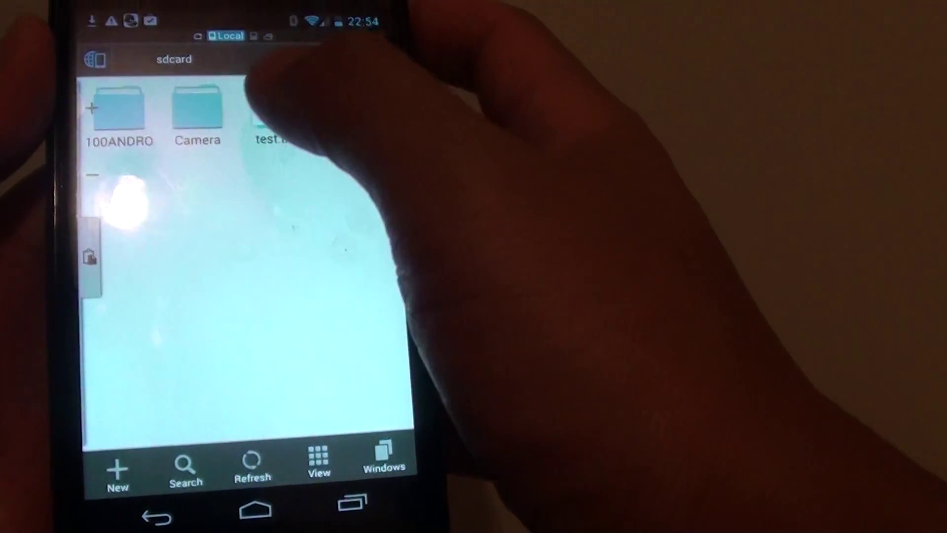
left_click(211, 137)
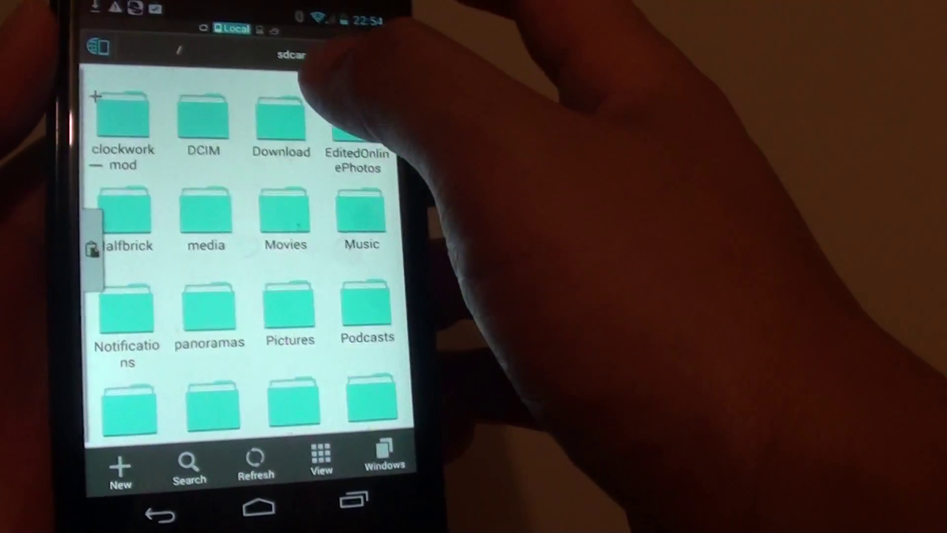
scroll(245, 281, "down", 5)
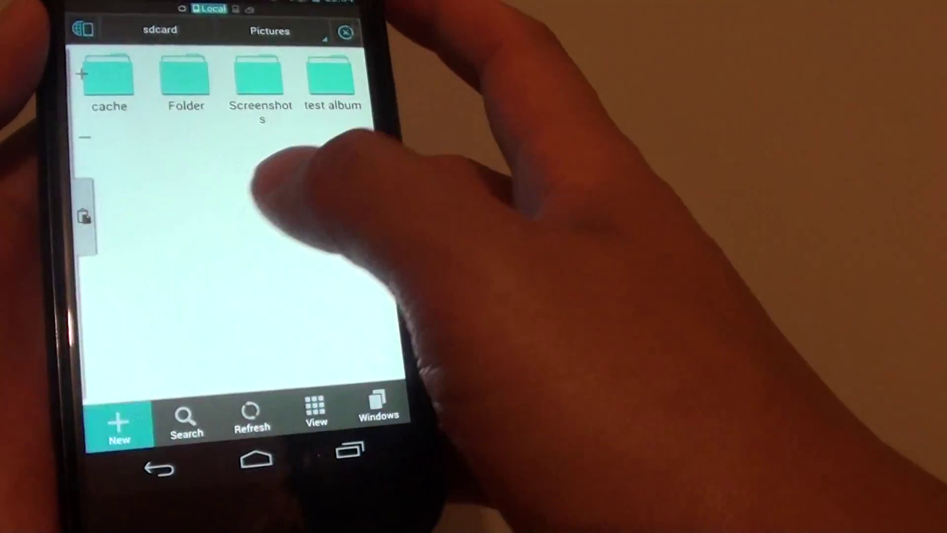
- Add a new folder named 'test' to sdcard/Pictures, correcting the mistyped name
left_click(111, 421)
left_click(158, 248)
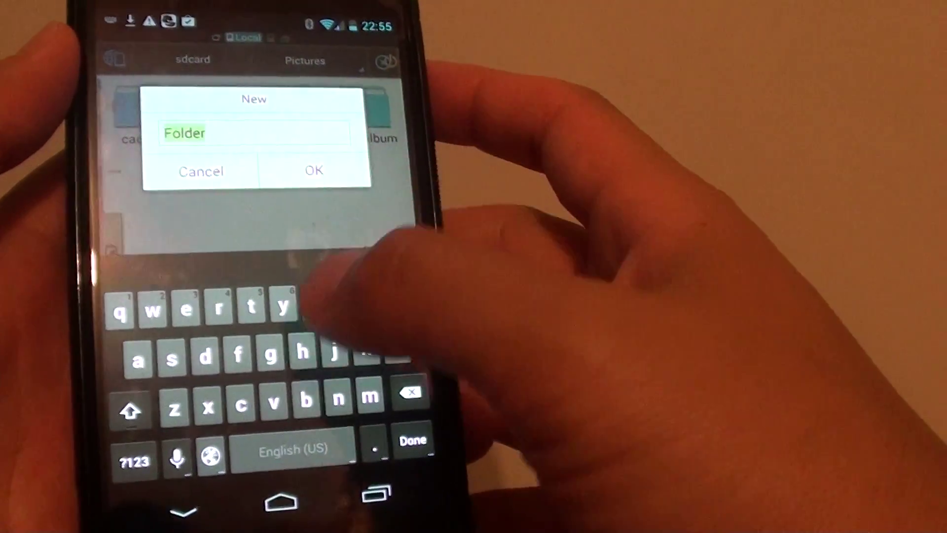
type("trst")
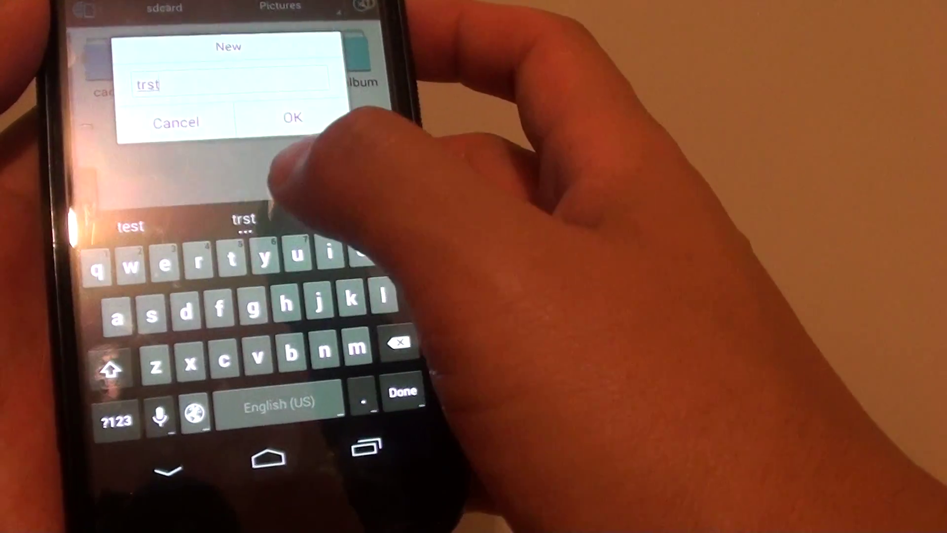
key("BackSpace")
key("BackSpace")
key("BackSpace")
type("e")
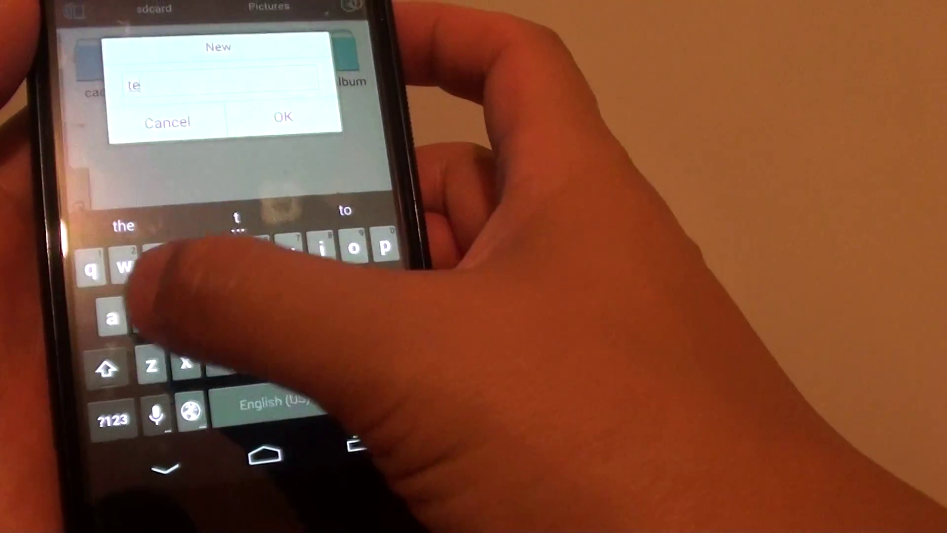
type("st")
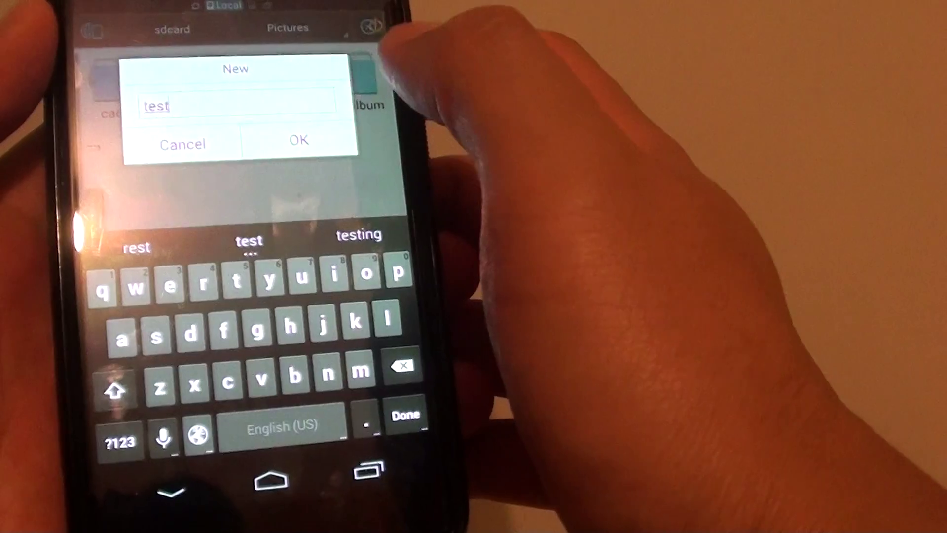
left_click(299, 139)
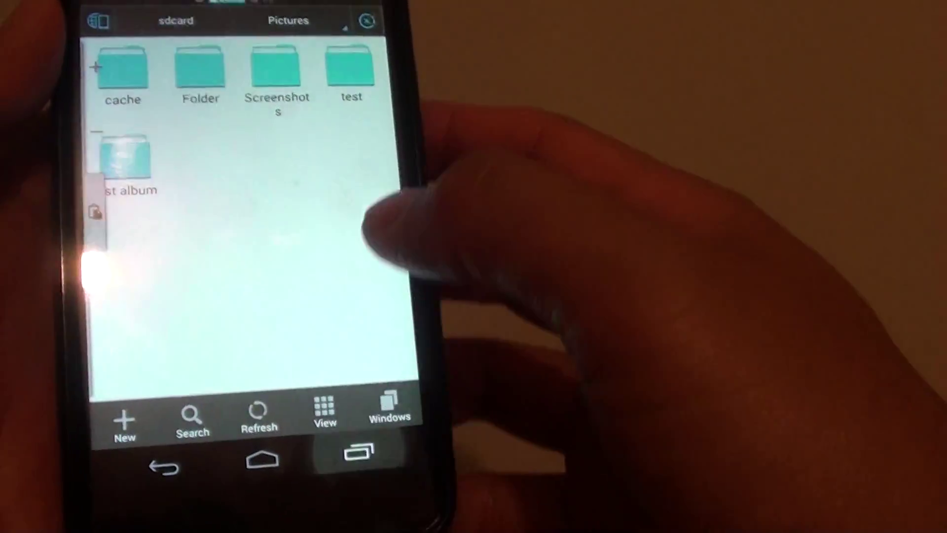
left_click(376, 503)
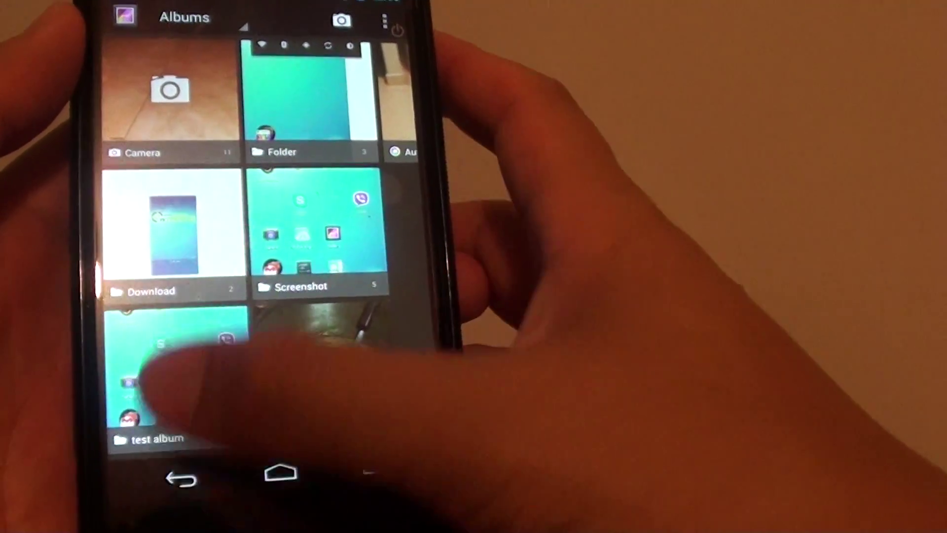
left_click(283, 470)
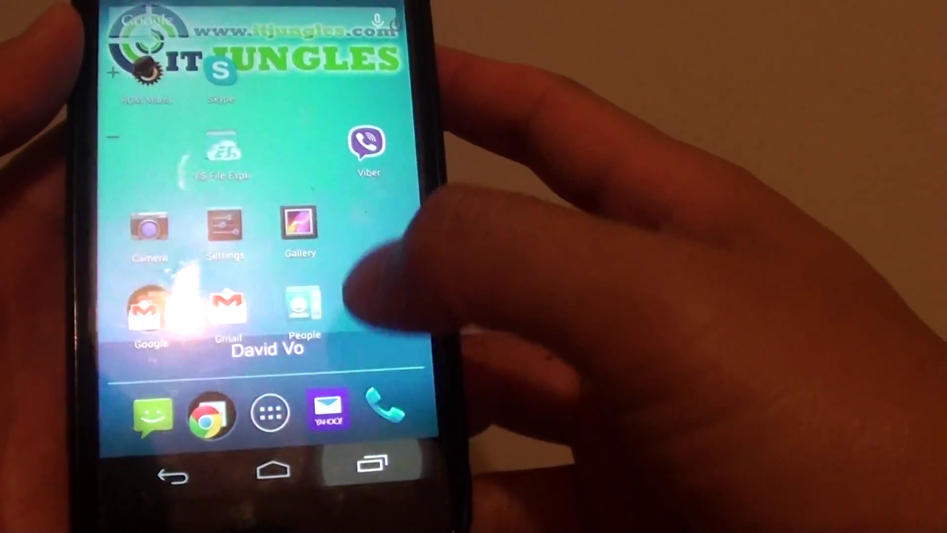
left_click(367, 468)
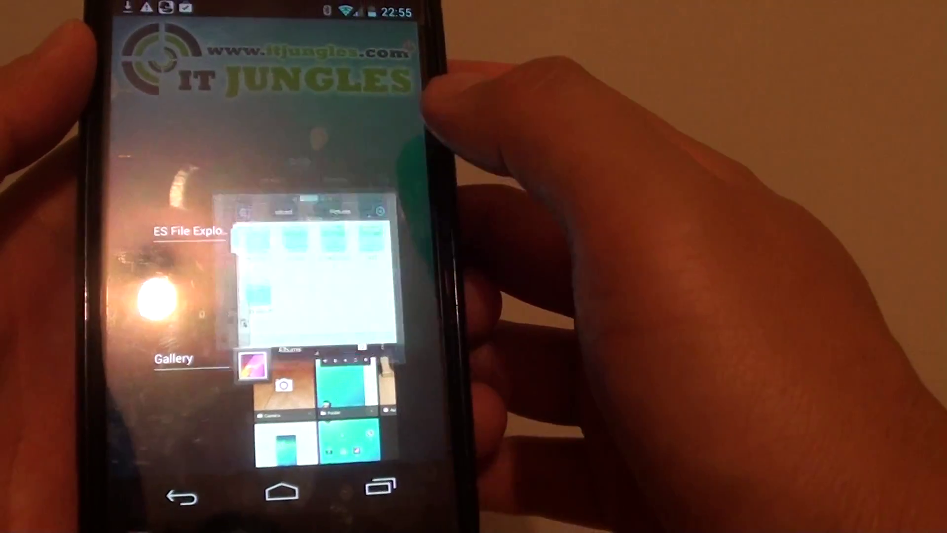
left_click(296, 273)
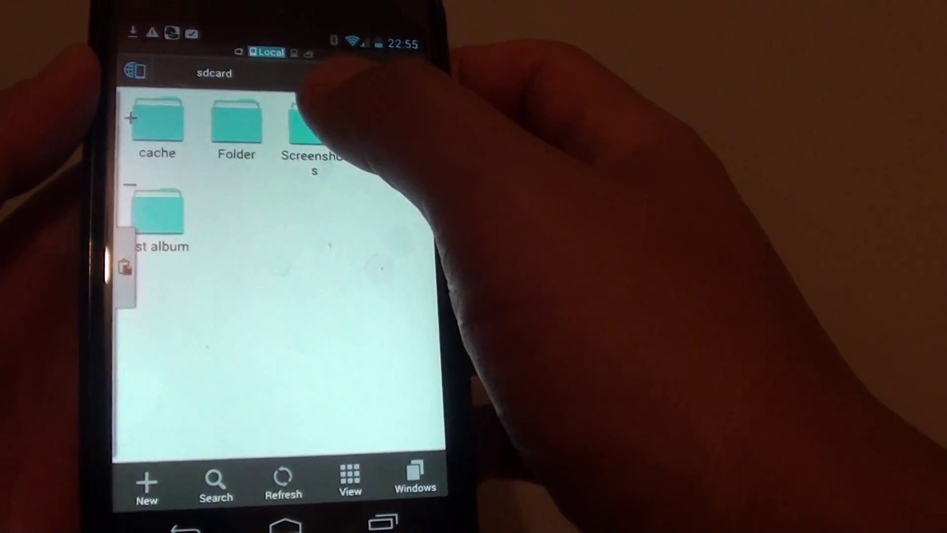
- Select two screenshots in the Screenshots folder and copy them
left_click(314, 126)
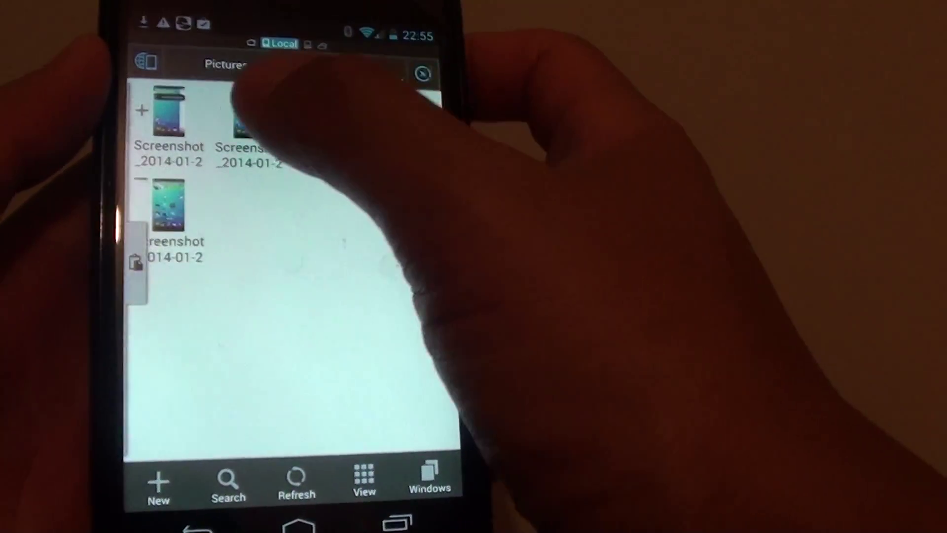
left_click(244, 119)
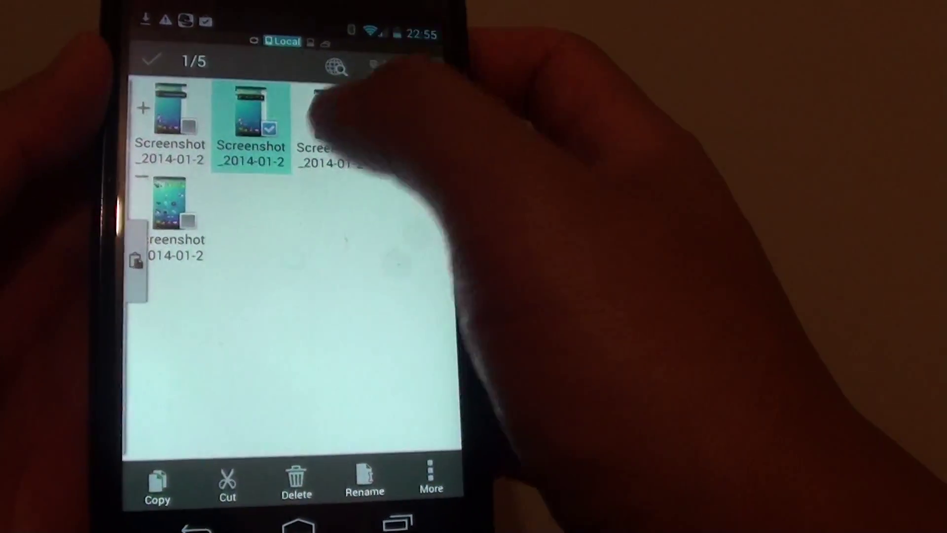
left_click(319, 118)
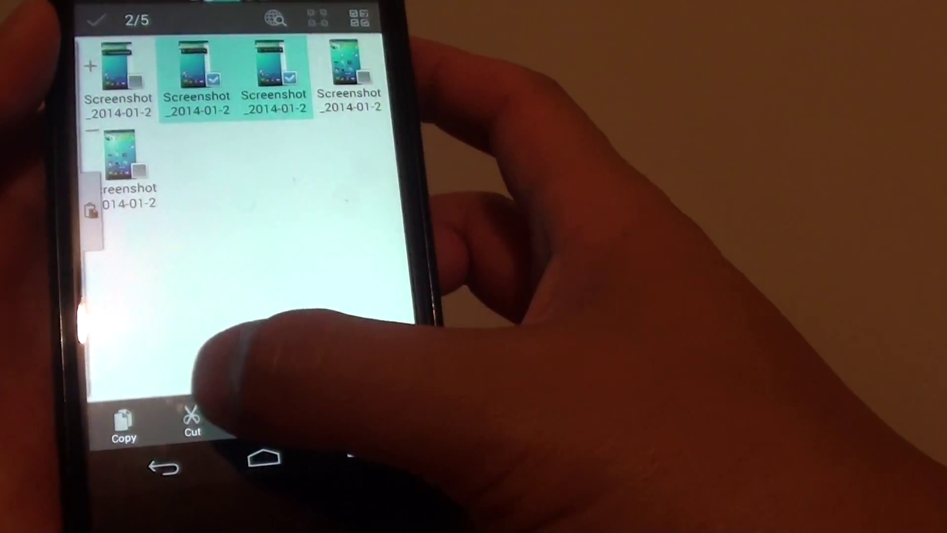
left_click(136, 440)
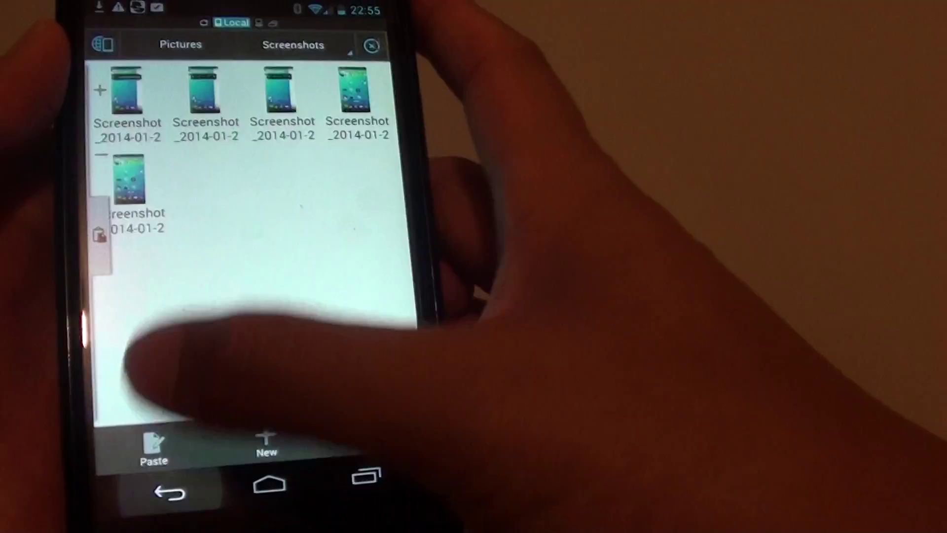
- Paste the two copied screenshots into the Pictures 'test' folder
left_click(196, 55)
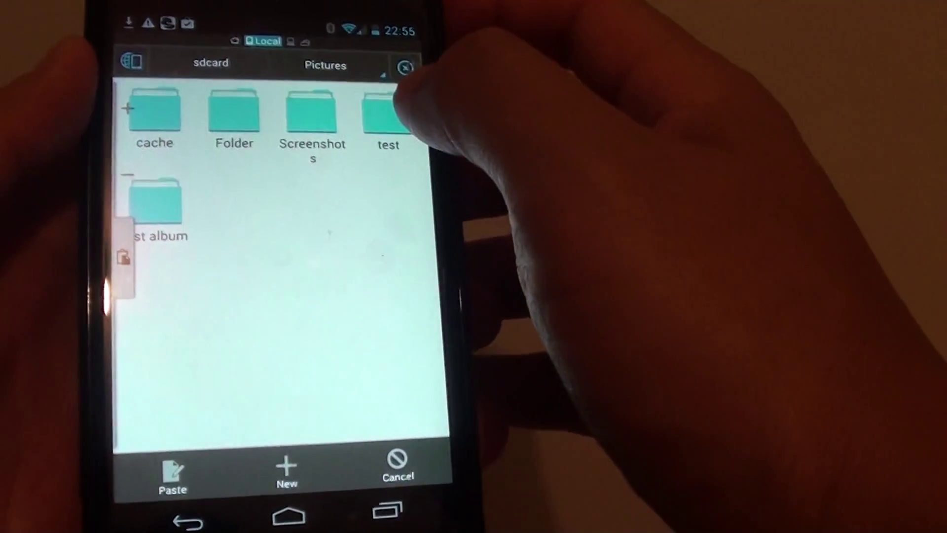
left_click(396, 126)
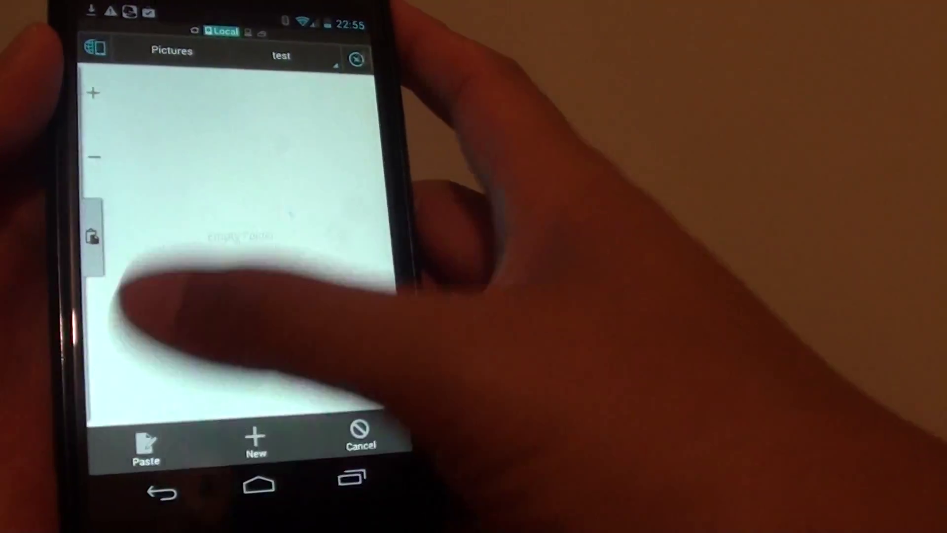
left_click(146, 444)
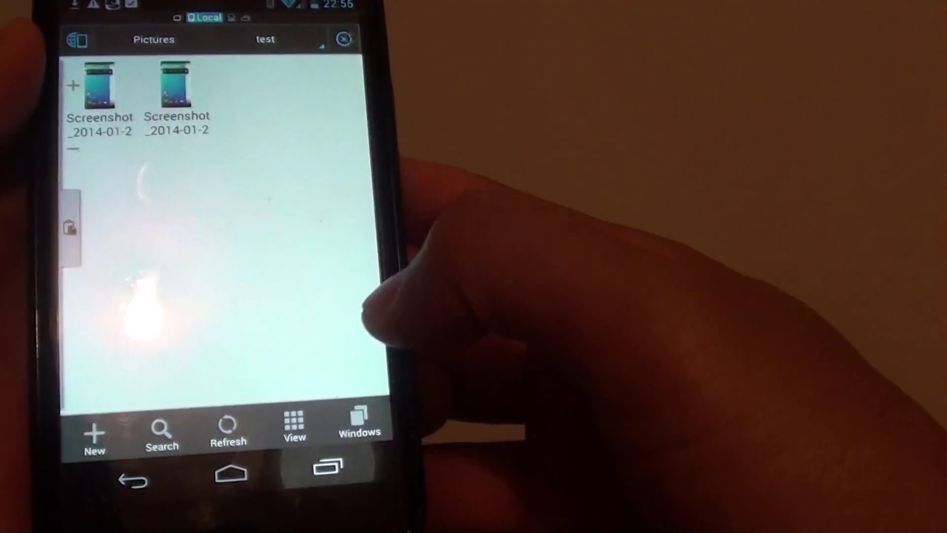
left_click(344, 473)
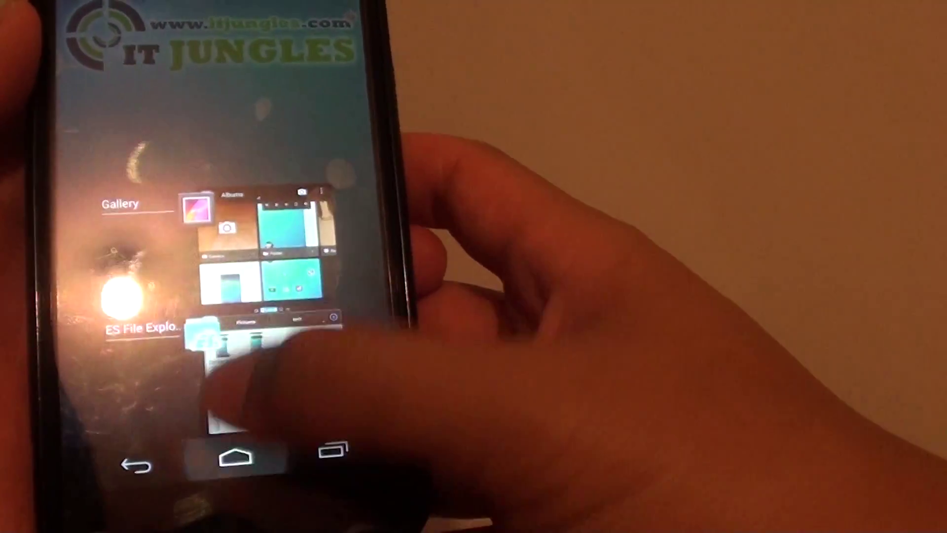
- Open Gallery from the home screen, swipe the albums and open the 'test' album
left_click(248, 467)
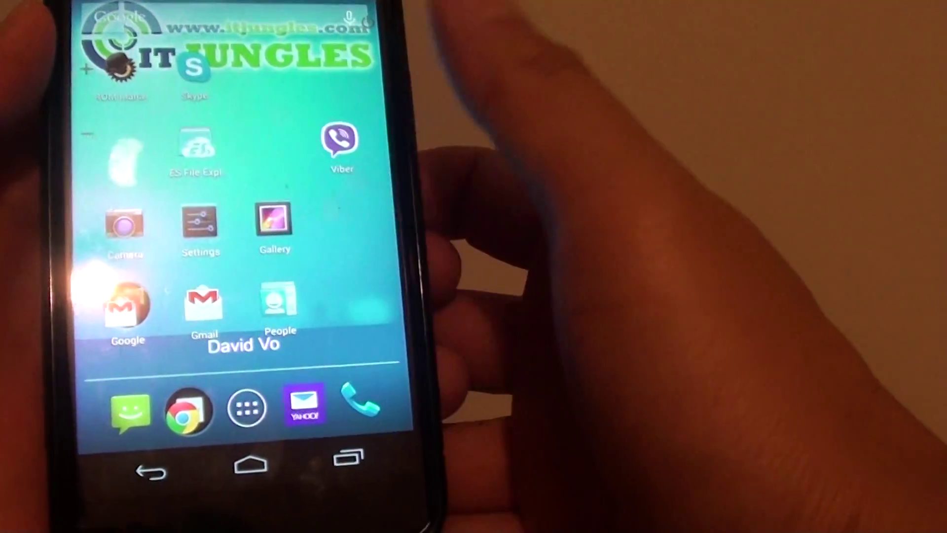
left_click(274, 219)
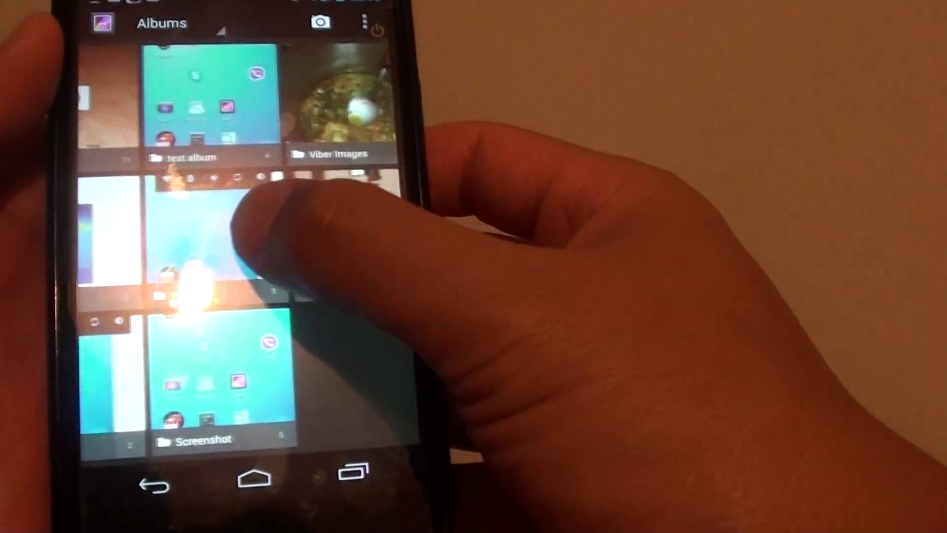
left_click_drag(222, 244, 326, 245)
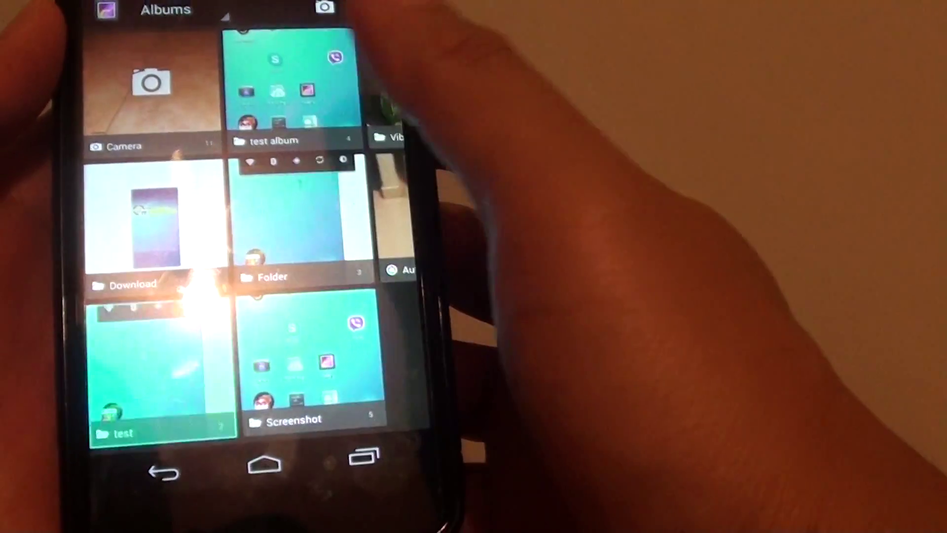
left_click(133, 370)
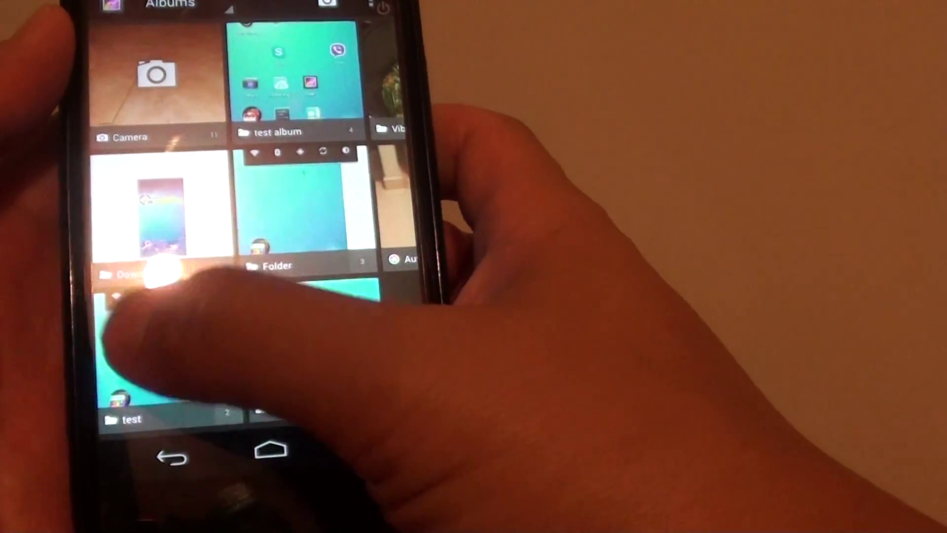
- Select the 'test' album in Gallery and confirm its deletion
left_click(170, 385)
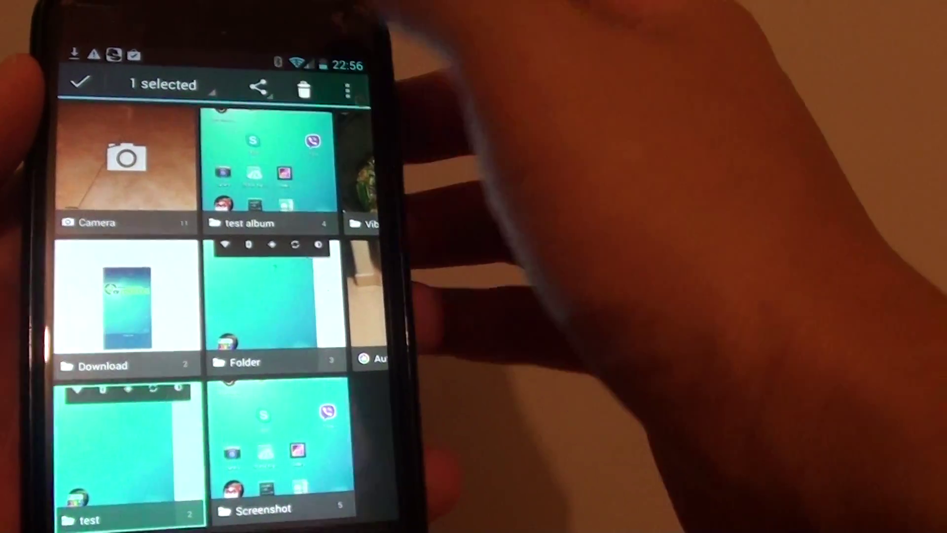
left_click(307, 68)
left_click(296, 291)
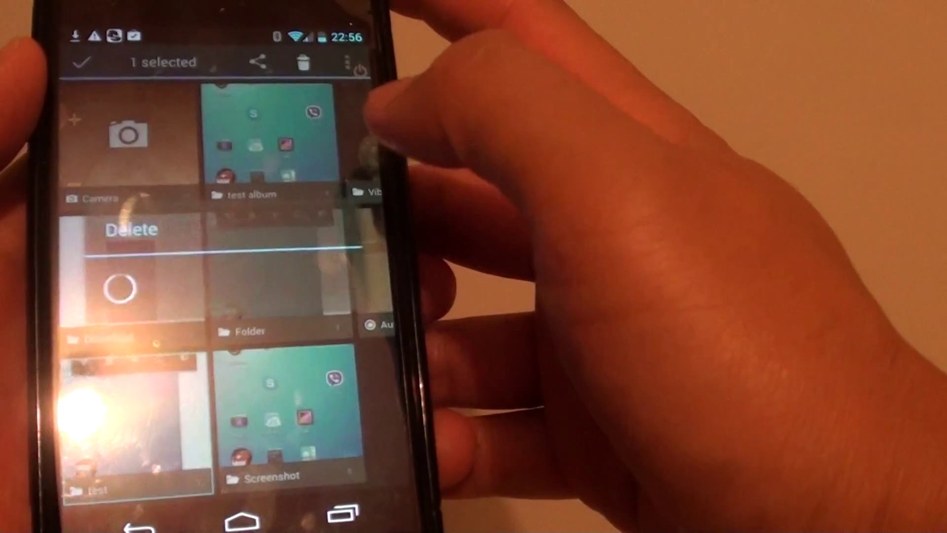